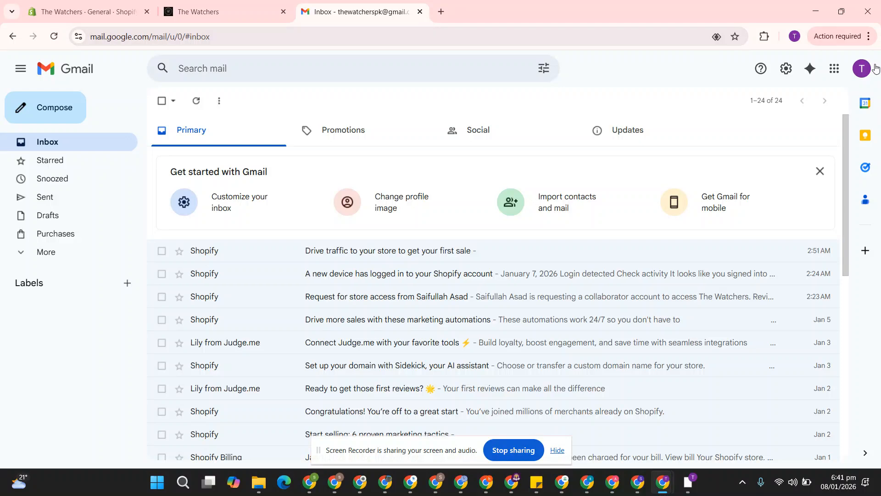
Confirm the signed-in Google account, check the Shopify and storefront tabs, and open a new tab.
click(862, 69)
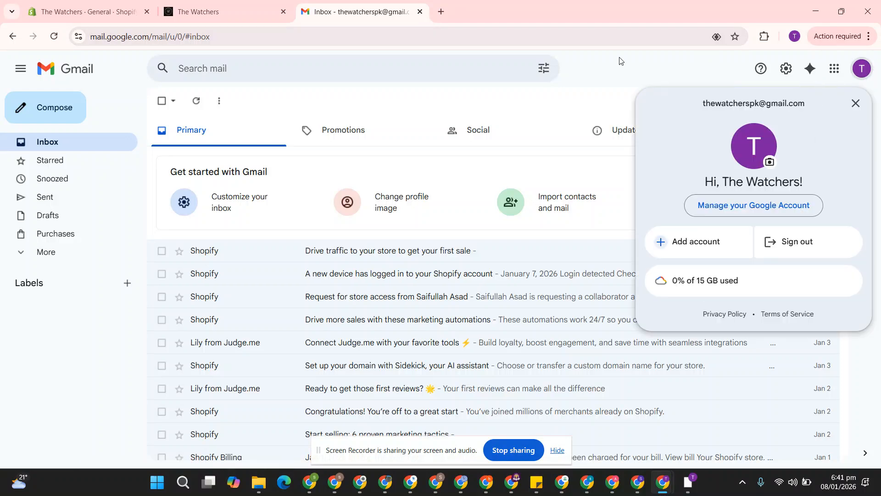
click(115, 11)
click(217, 4)
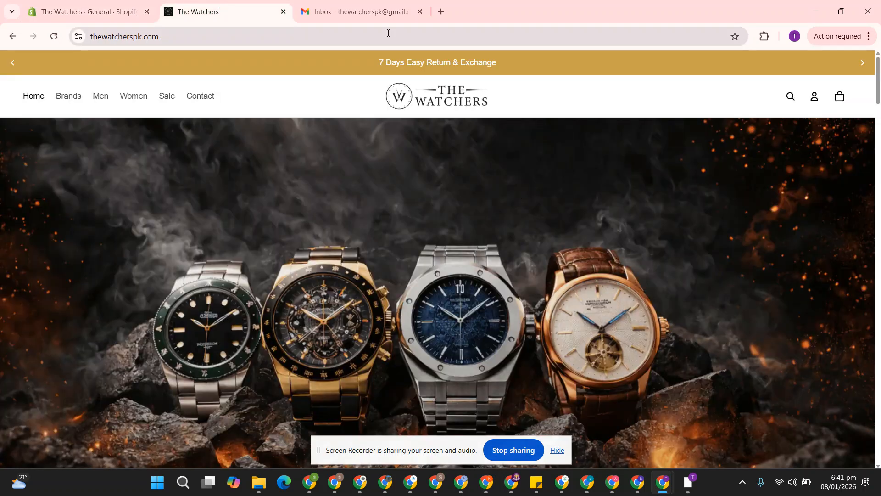
click(440, 13)
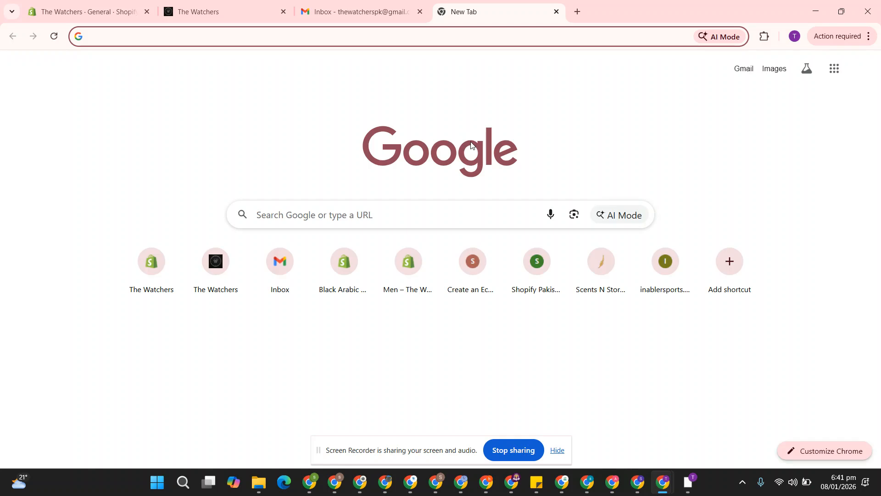
Search Google for 'google search console' and open the official Search Console about page.
text(google searc)
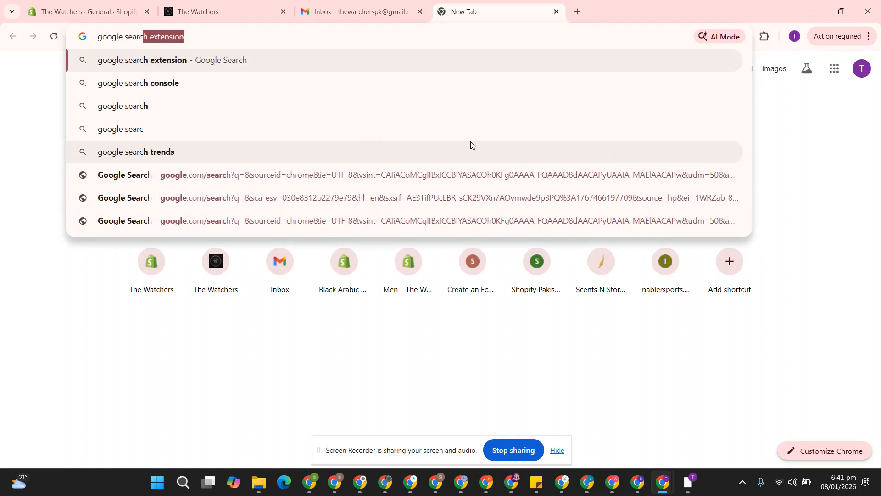
key(Return)
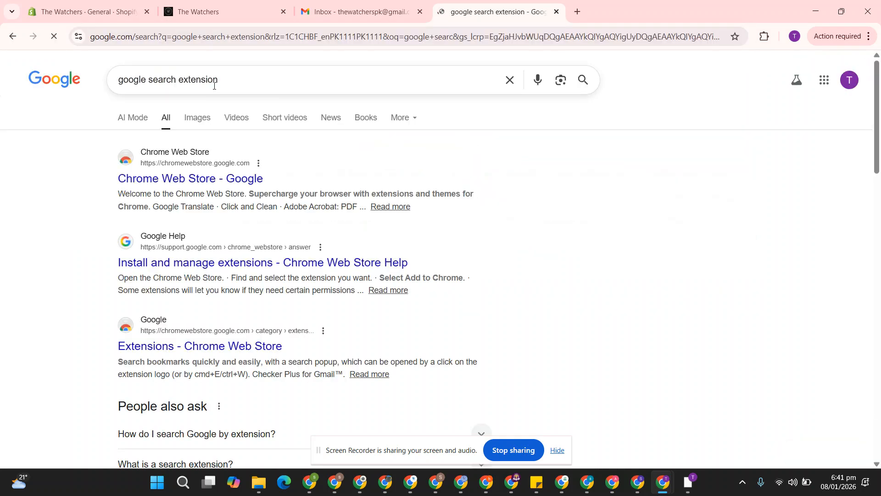
double_click(214, 86)
text(c)
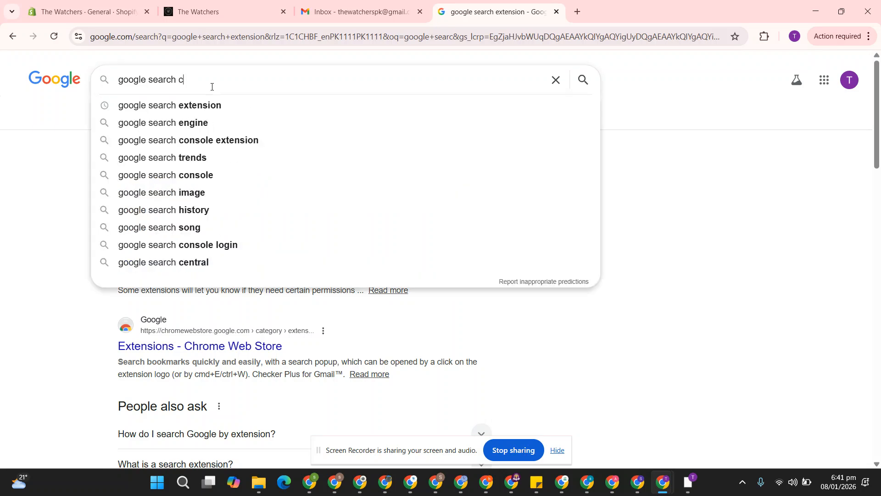
text(on)
key(Down)
key(Down)
key(Down)
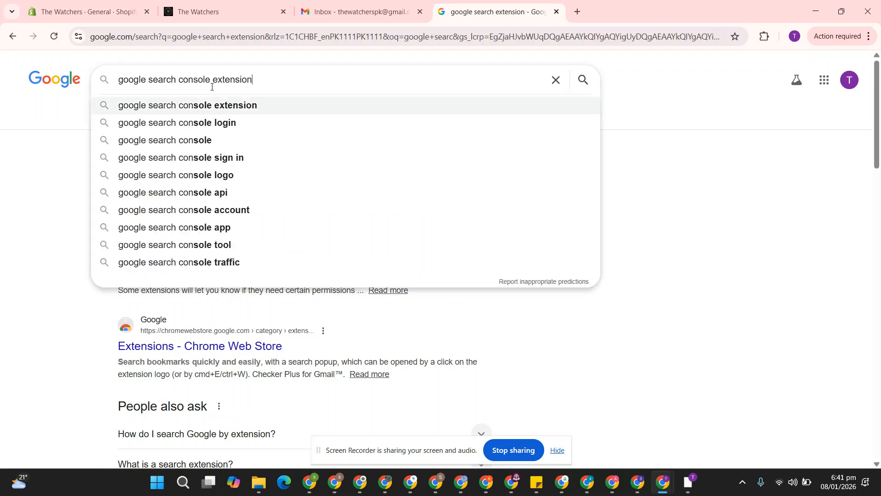
key(Return)
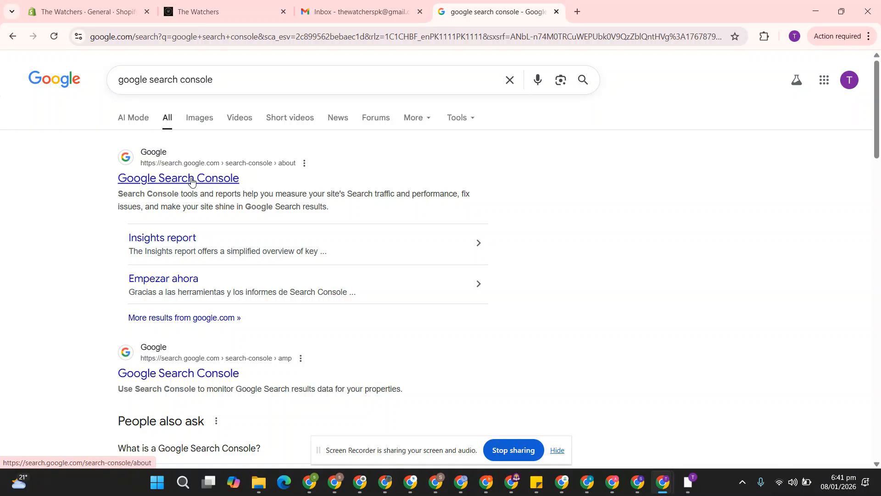
click(192, 180)
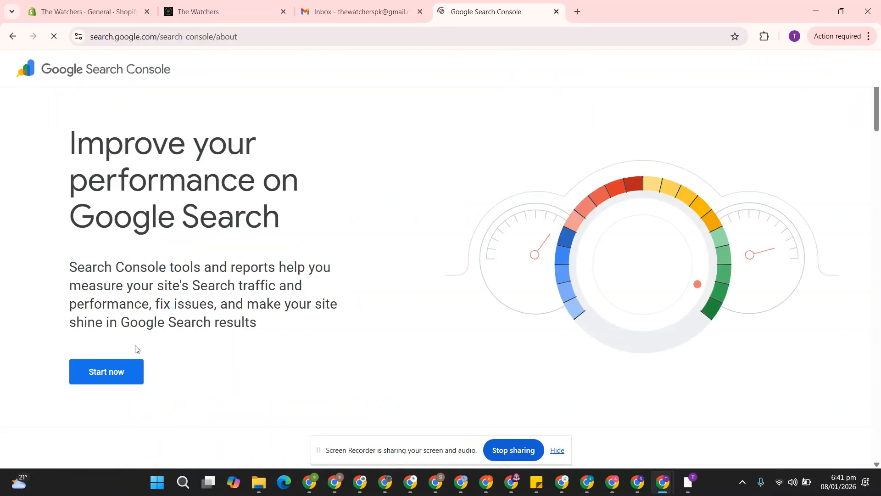
click(114, 374)
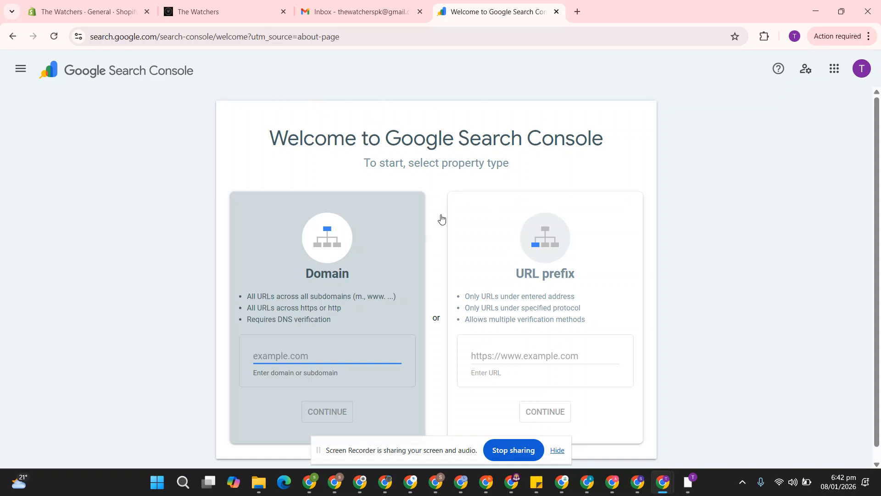
scroll(413, 220, down, 1)
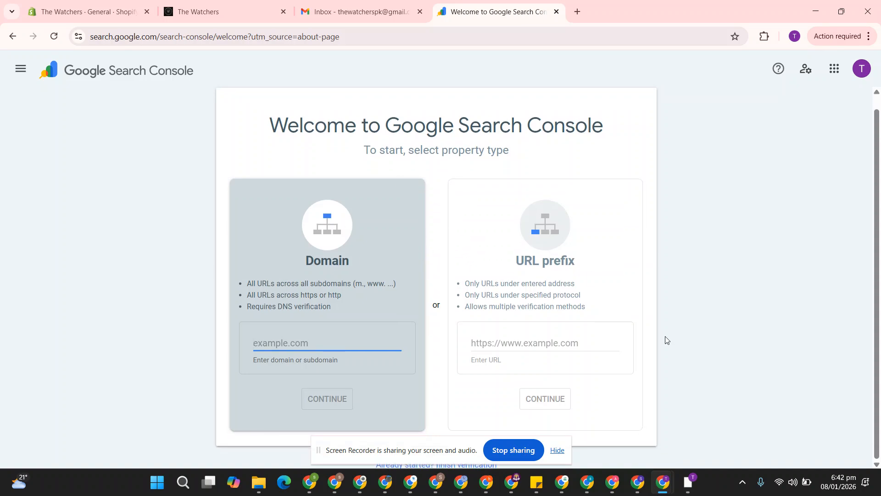
click(251, 4)
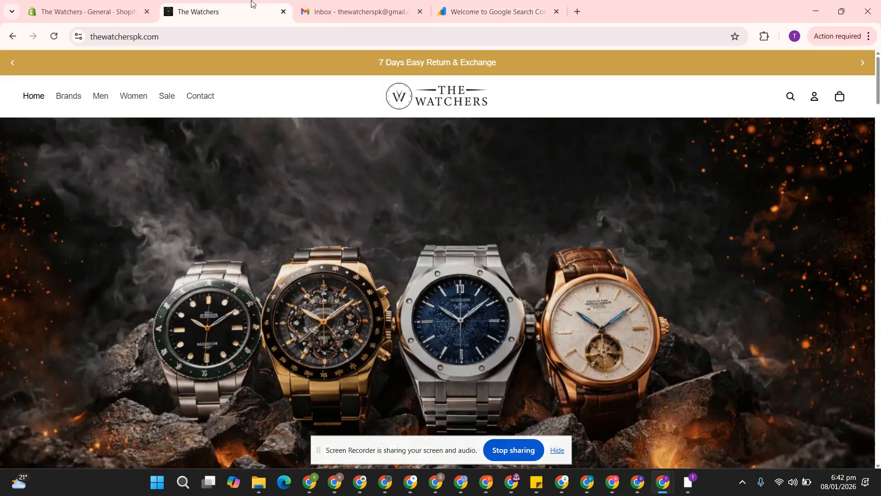
click(255, 39)
key(ctrl+c)
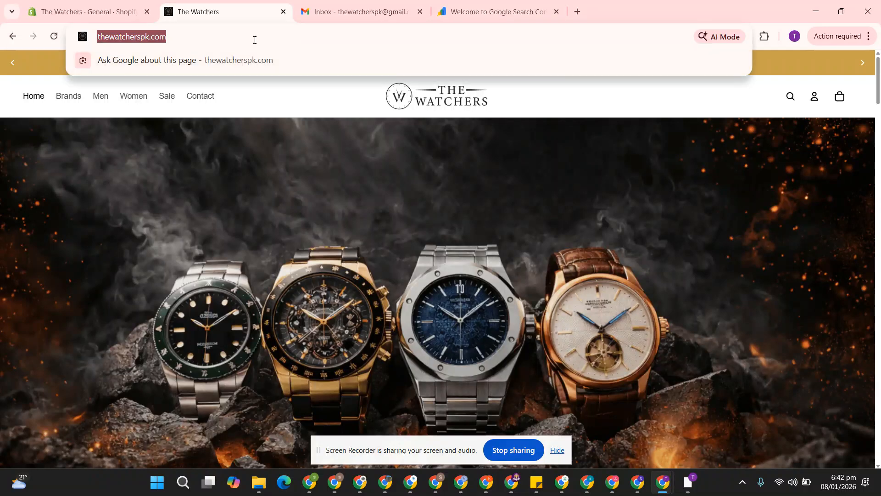
click(459, 11)
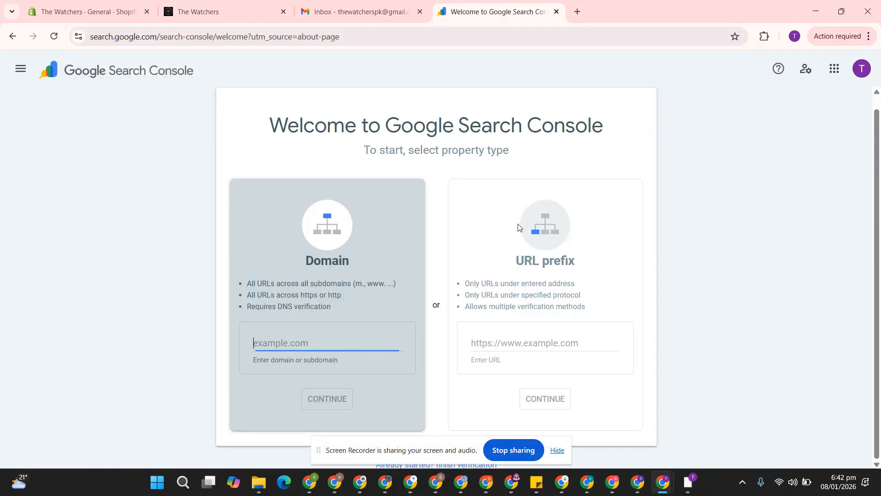
click(532, 342)
key(ctrl+v)
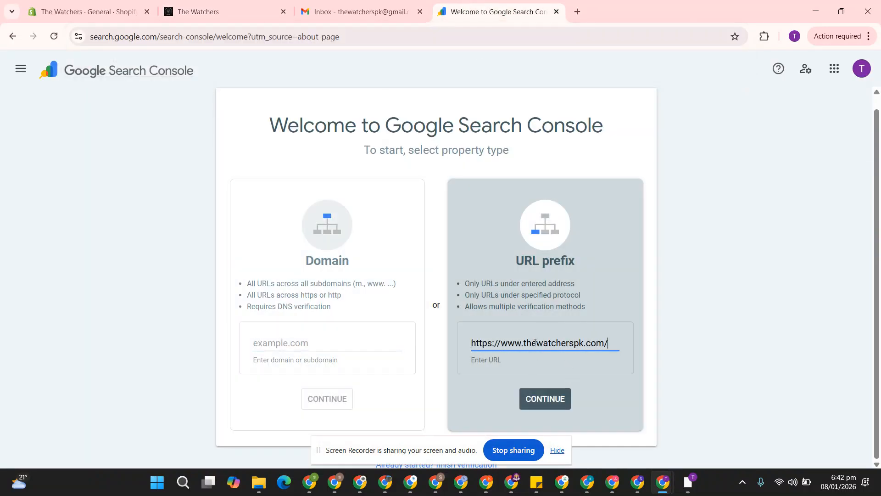
Submit the URL prefix property and copy its HTML-tag verification meta tag.
click(546, 402)
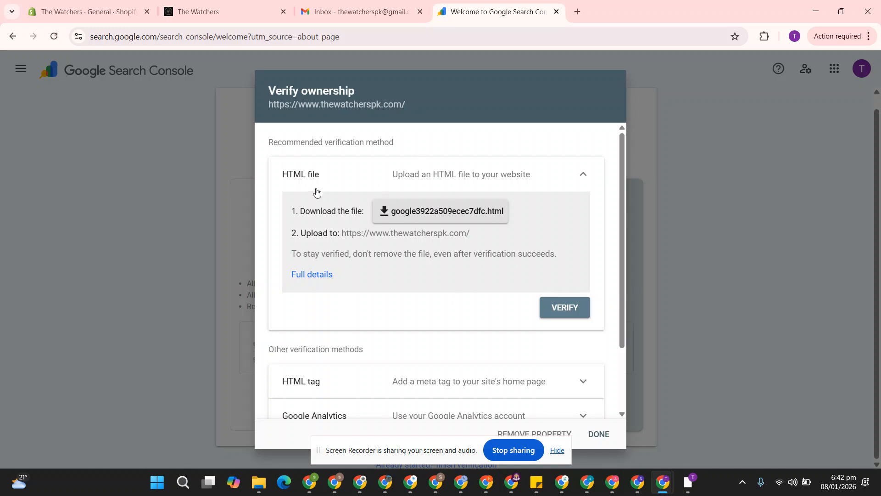
scroll(341, 212, down, 2)
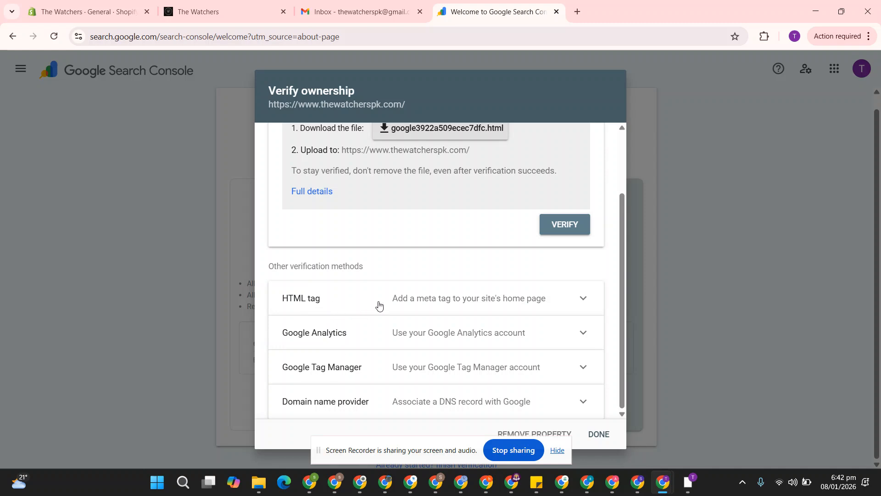
click(572, 303)
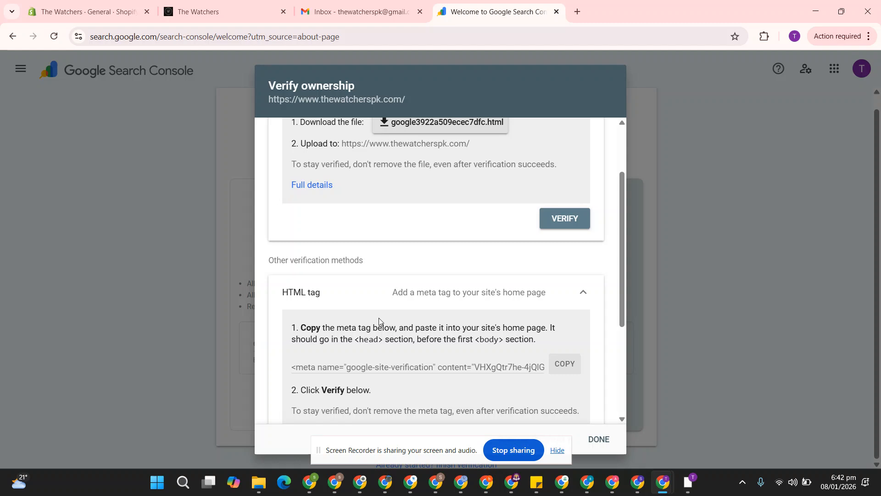
scroll(323, 245, down, 2)
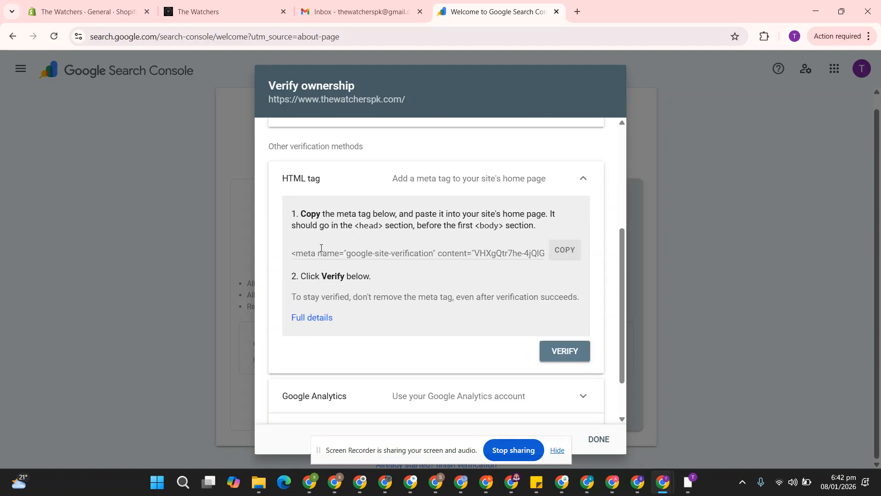
click(565, 253)
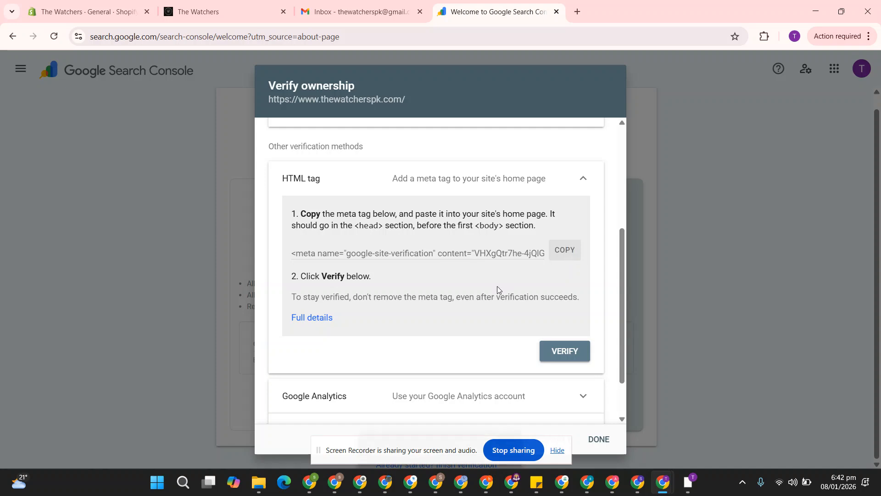
click(110, 11)
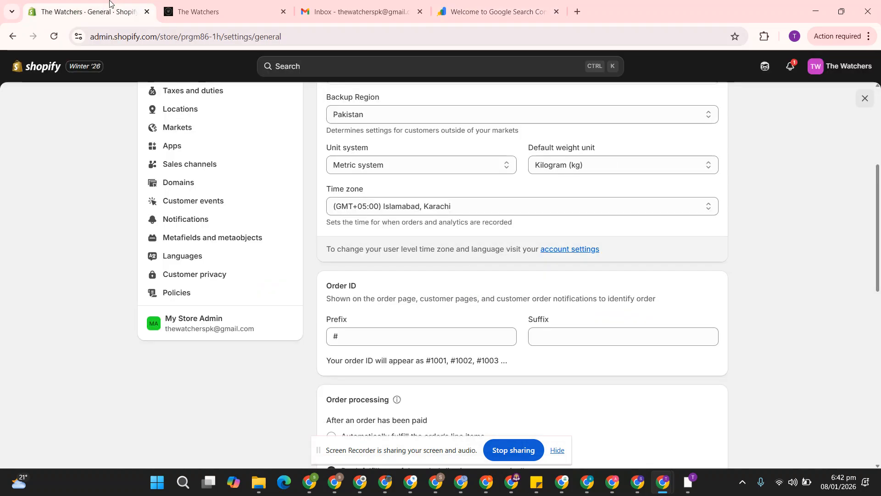
Close store settings and choose Edit code for the Tinker theme under Online Store > Themes.
click(864, 100)
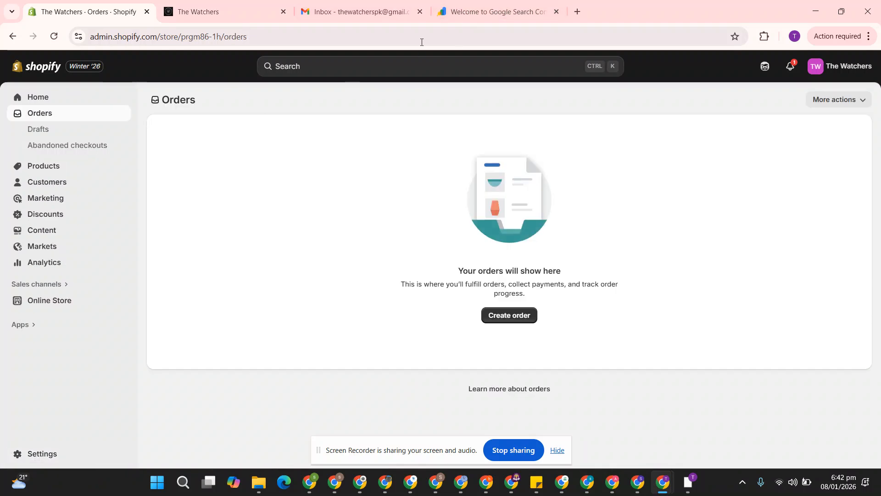
click(65, 302)
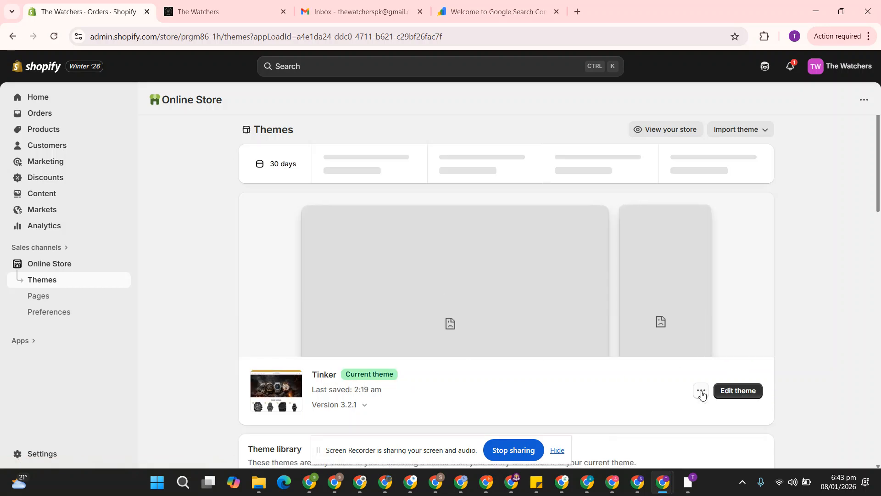
click(701, 392)
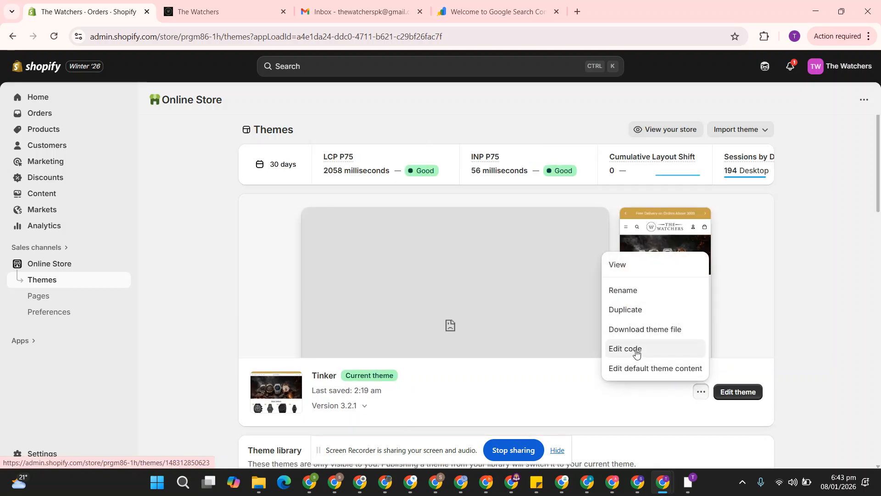
click(633, 350)
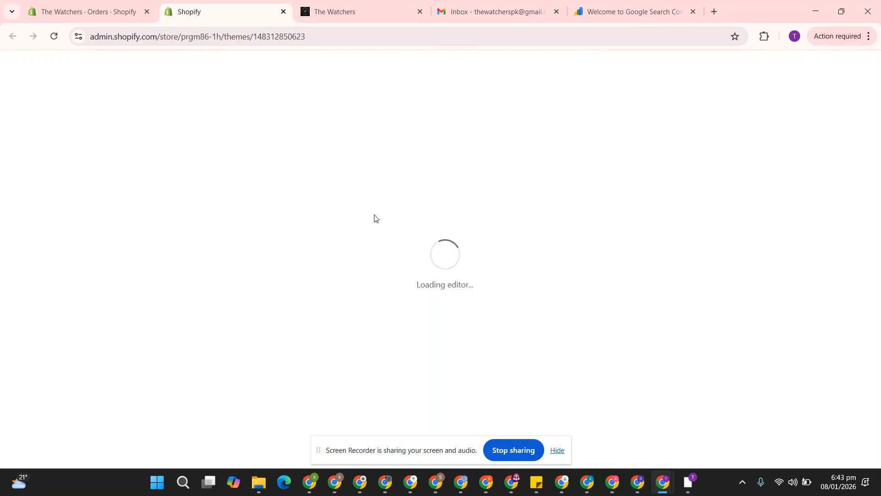
Copy the site verification meta tag again from Search Console and return to the code editor.
click(615, 4)
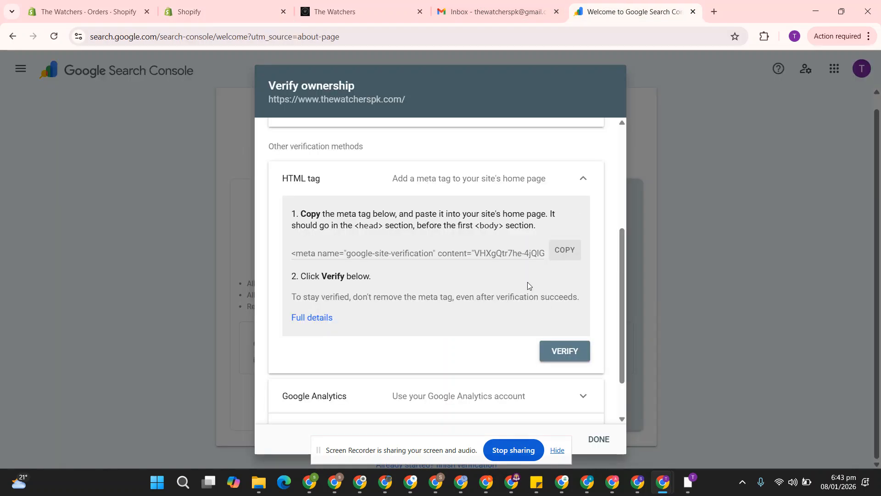
click(564, 251)
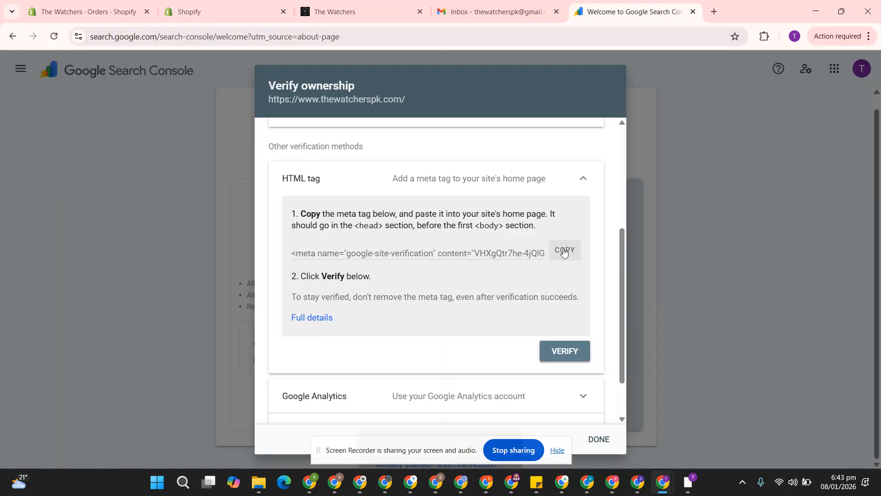
click(221, 11)
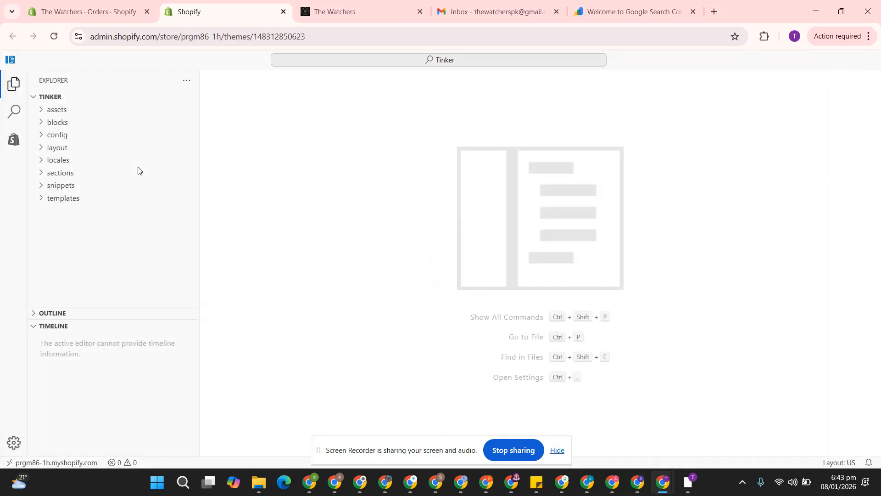
Open layout/theme.liquid and locate its opening <head> and closing </head> tags.
click(42, 149)
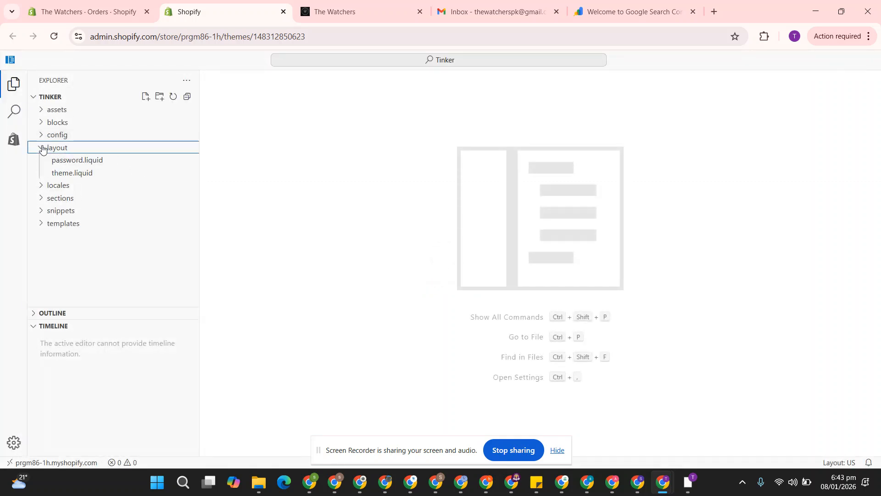
click(81, 173)
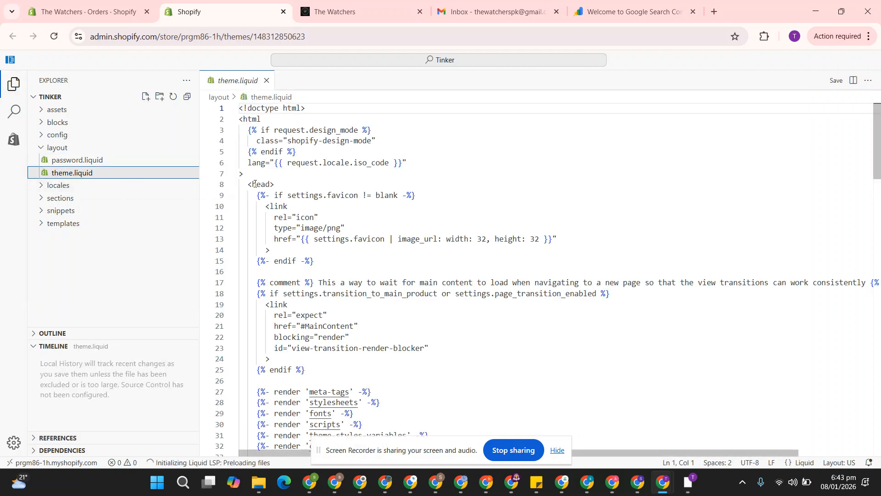
drag(247, 183, 276, 185)
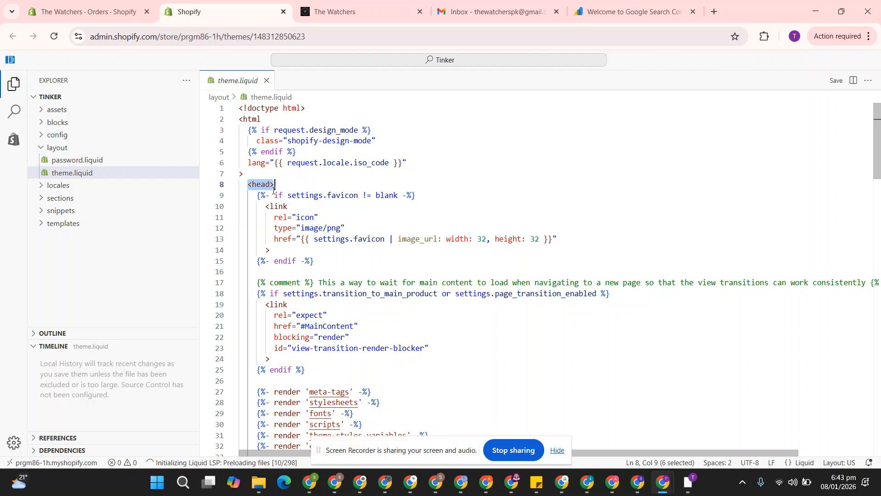
scroll(274, 189, down, 4)
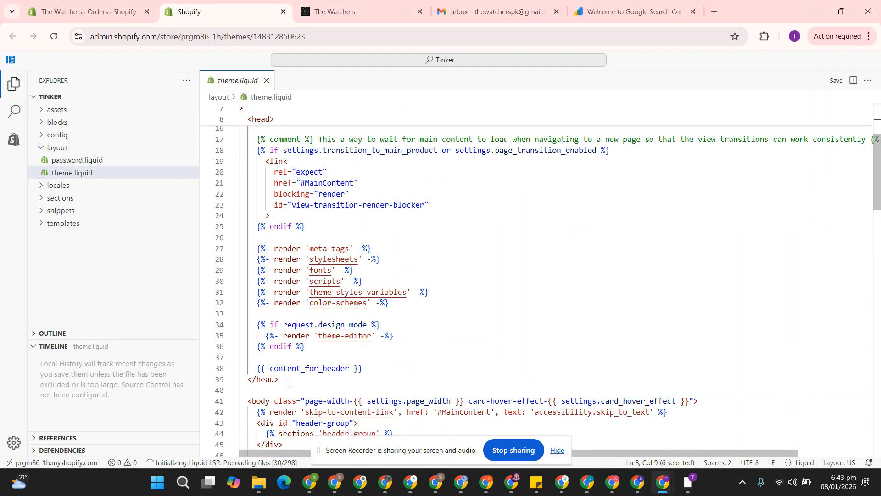
drag(288, 383, 253, 382)
scroll(265, 315, up, 2)
scroll(266, 254, up, 3)
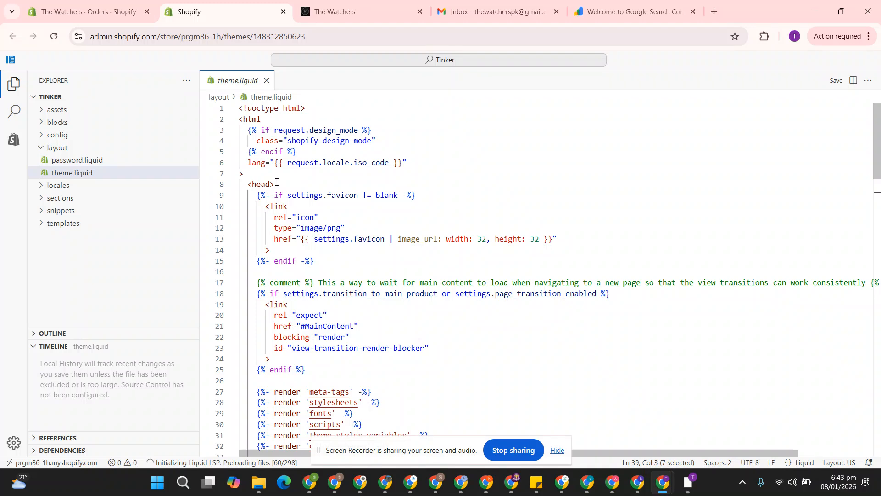
scroll(303, 231, down, 5)
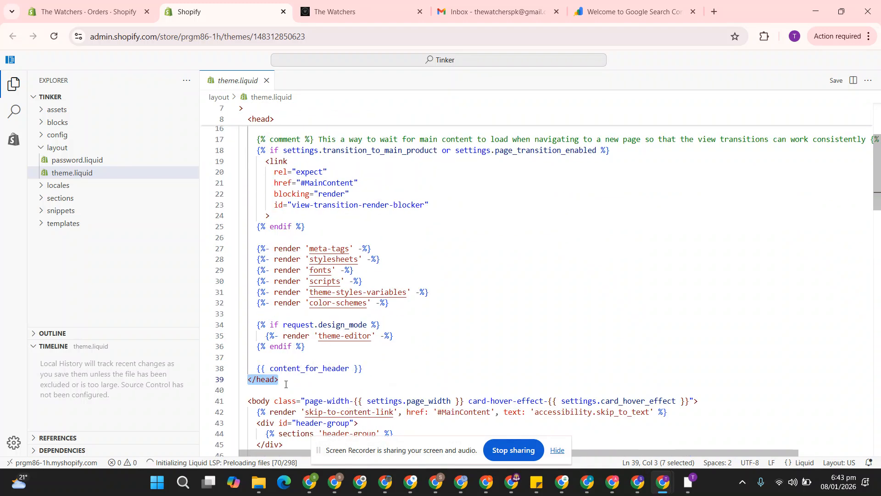
Paste the google-site-verification meta tag on a new line before </head> and save theme.liquid.
click(374, 367)
key(Return)
key(Return)
key(Return)
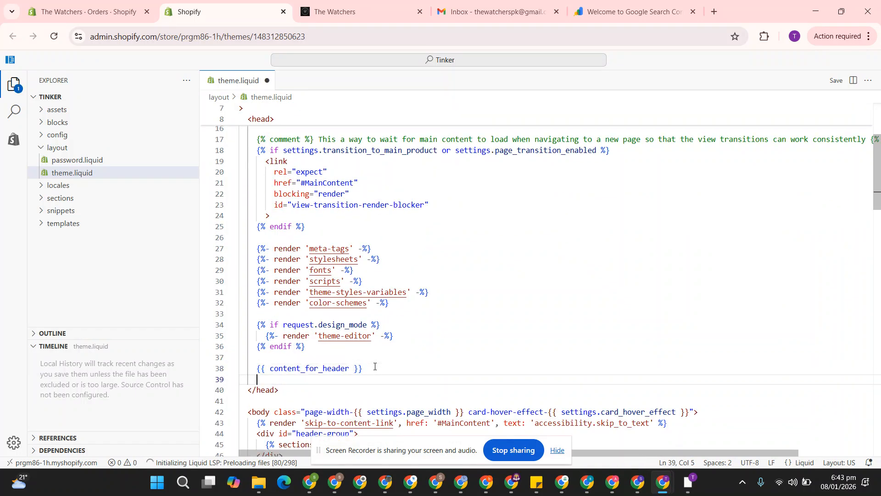
key(Up)
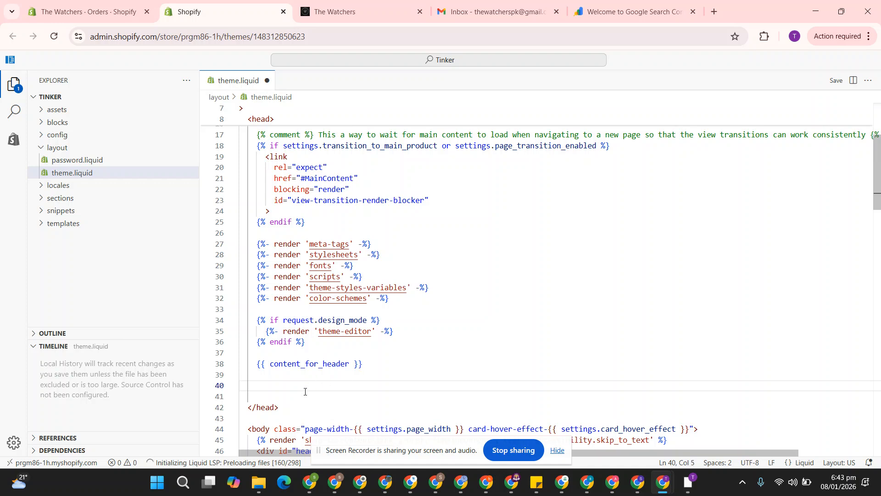
key(ctrl+v)
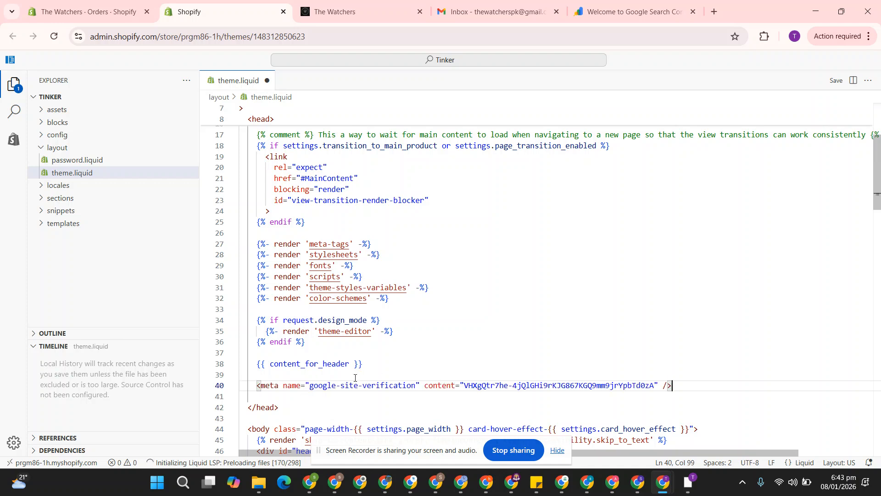
drag(252, 384, 682, 388)
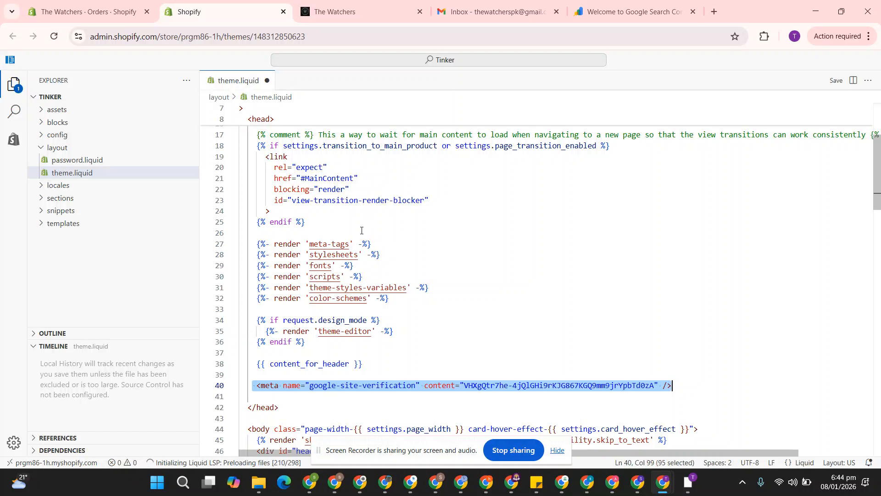
click(836, 83)
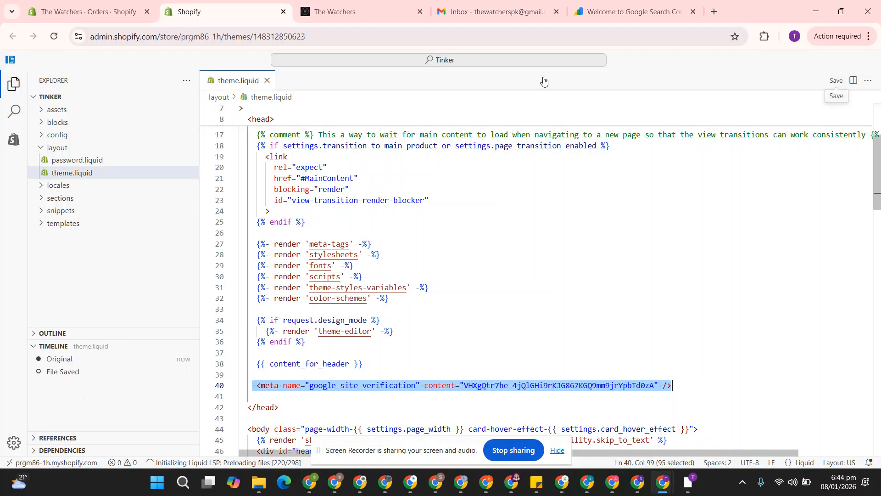
click(615, 4)
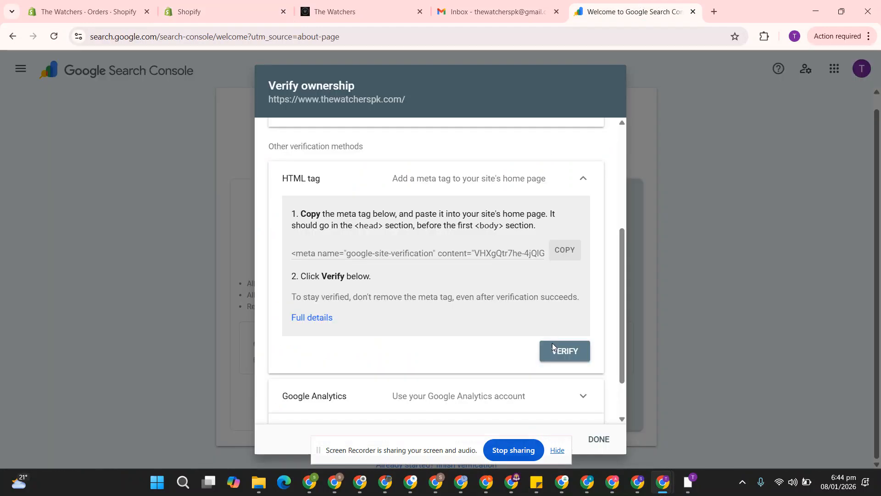
Verify ownership with the HTML tag and open the verified property's Overview.
click(564, 352)
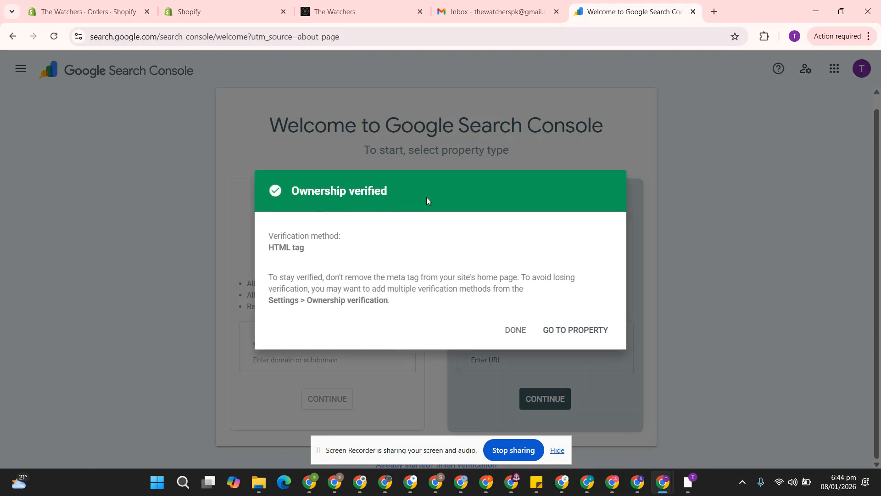
click(566, 330)
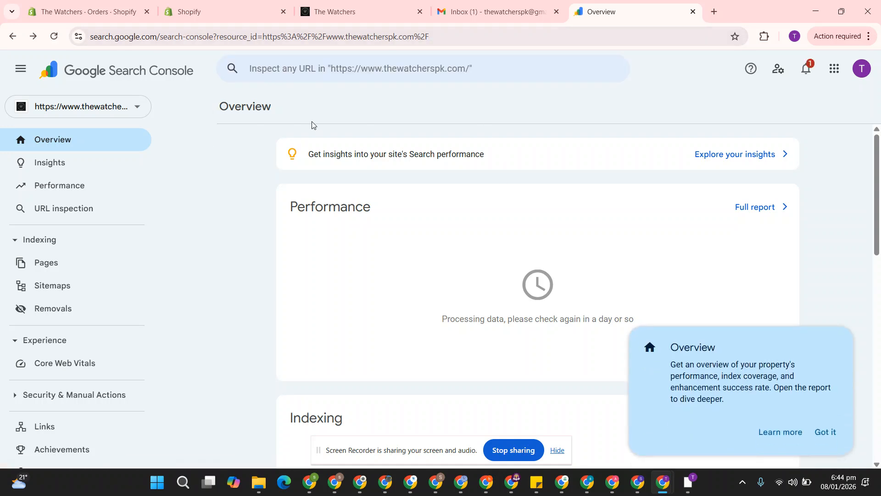
click(833, 431)
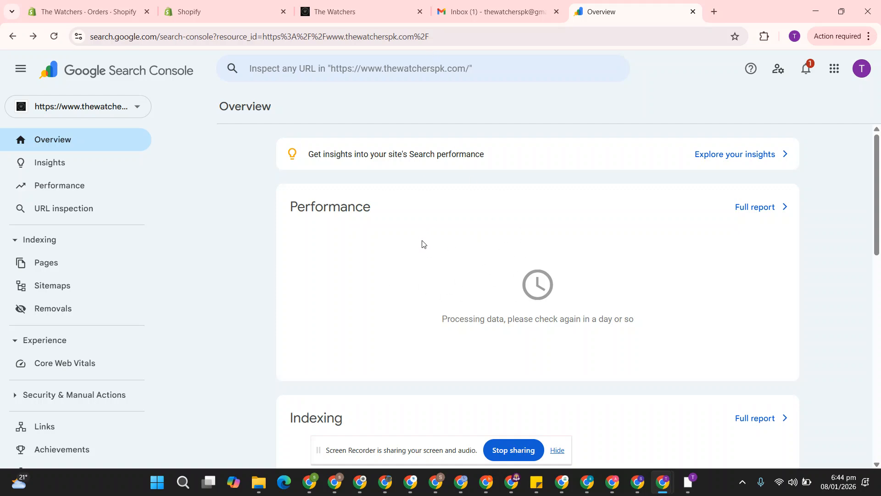
click(359, 6)
Copy the store homepage URL and run URL Inspection on it.
click(351, 40)
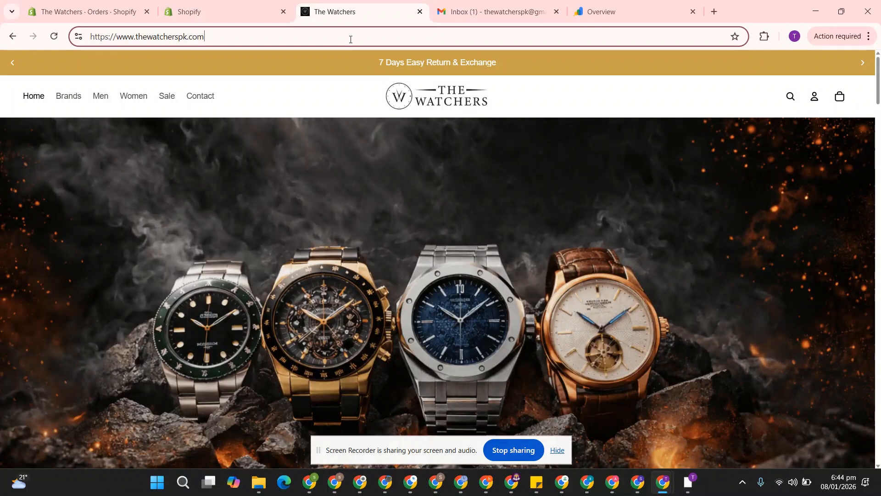
key(ctrl+a)
key(ctrl+c)
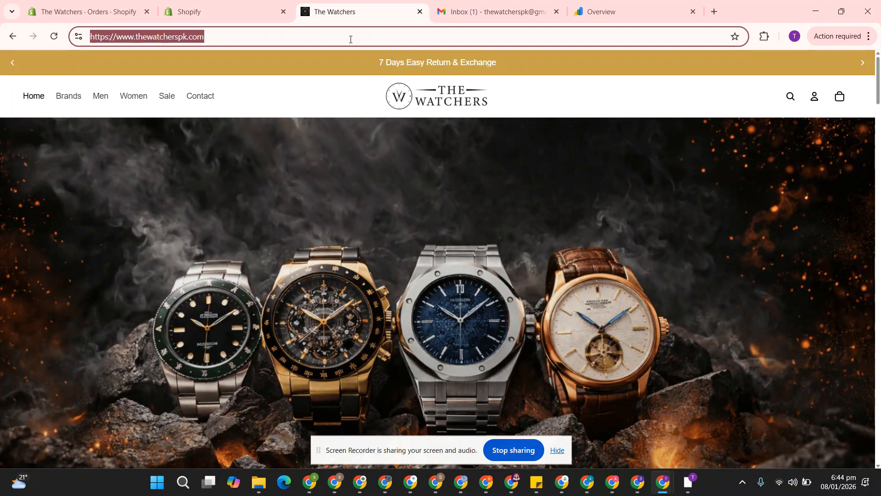
click(641, 4)
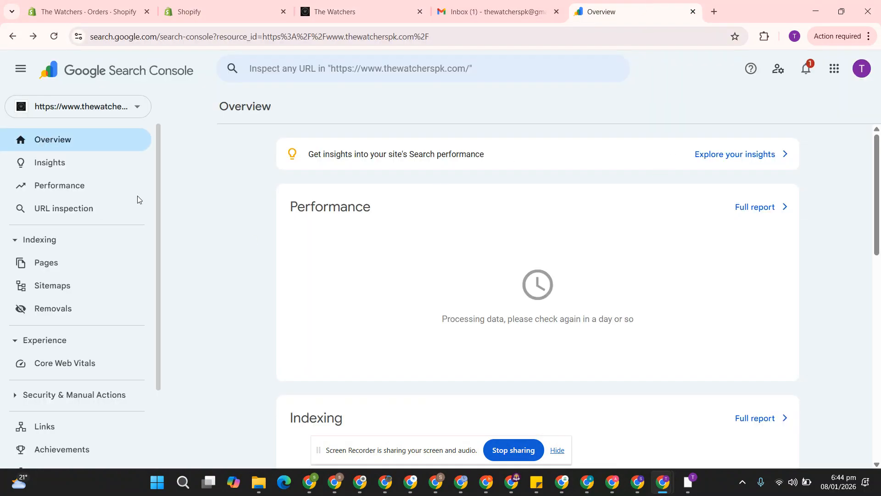
click(103, 213)
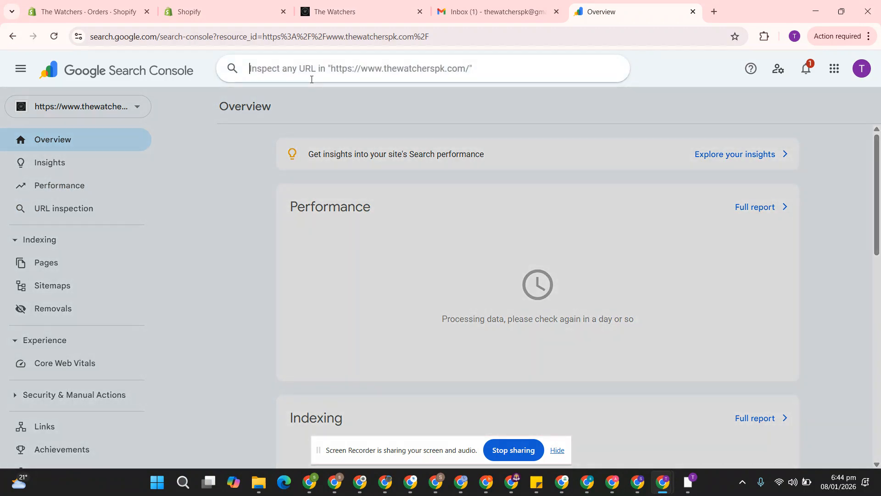
key(ctrl+v)
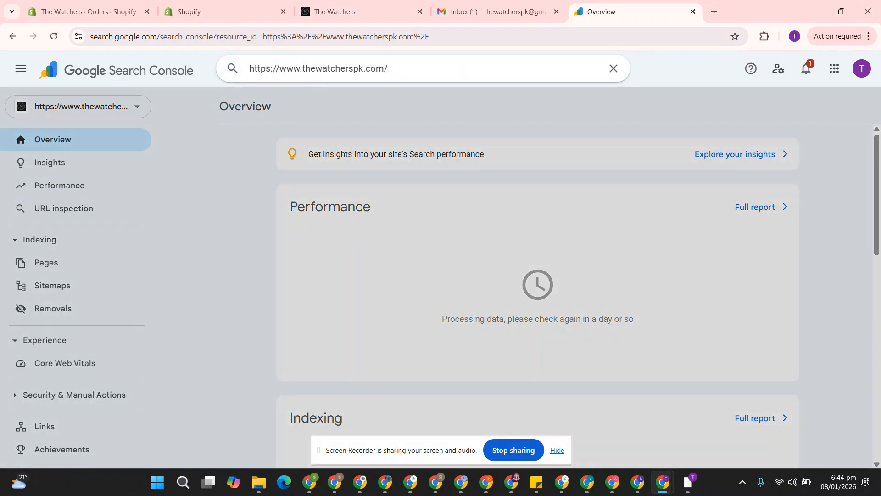
key(Return)
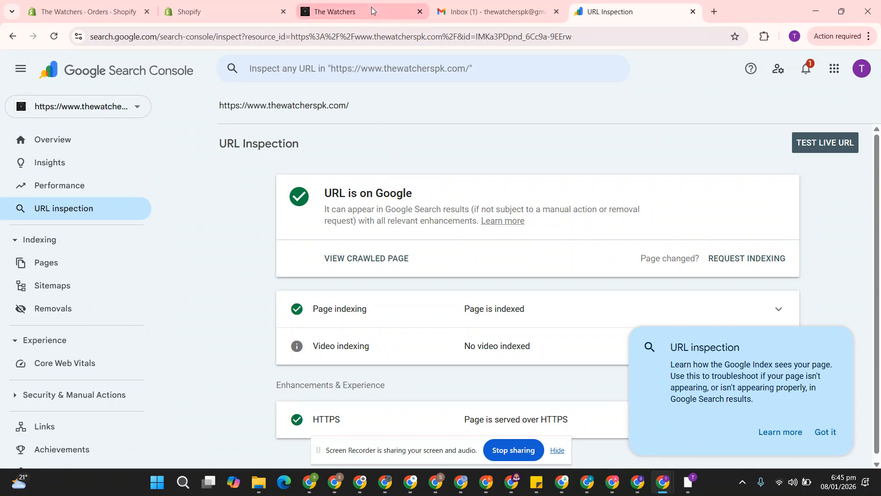
Expand the homepage's Page indexing details to confirm the URL is on Google.
click(827, 431)
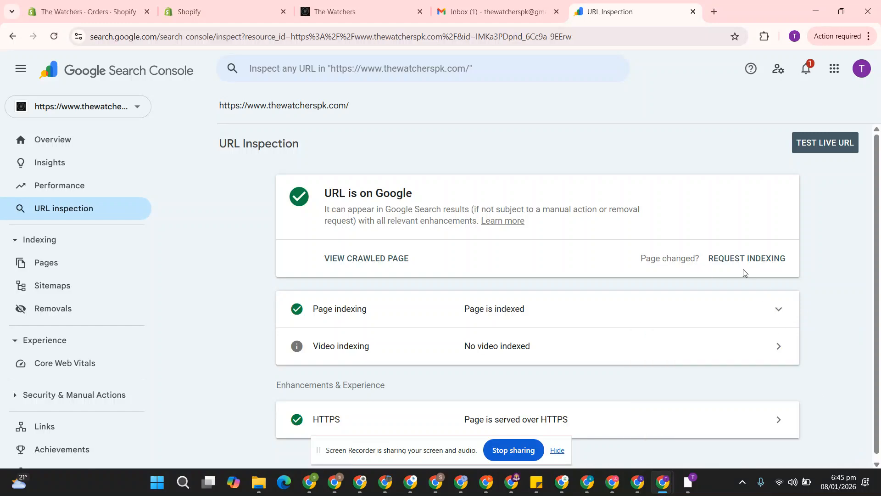
click(771, 304)
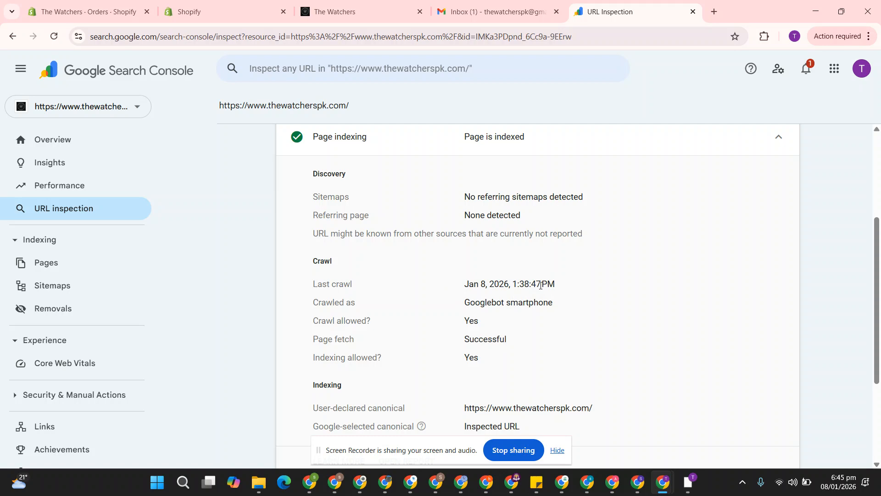
scroll(541, 285, up, 4)
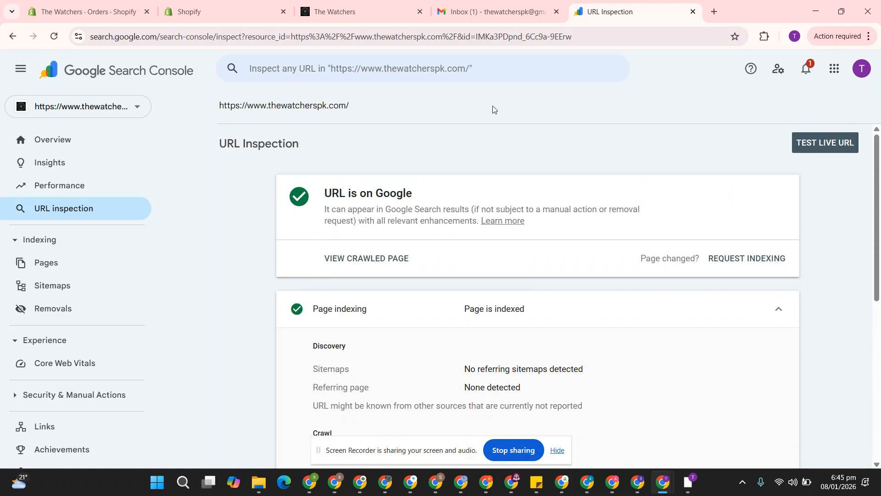
click(66, 289)
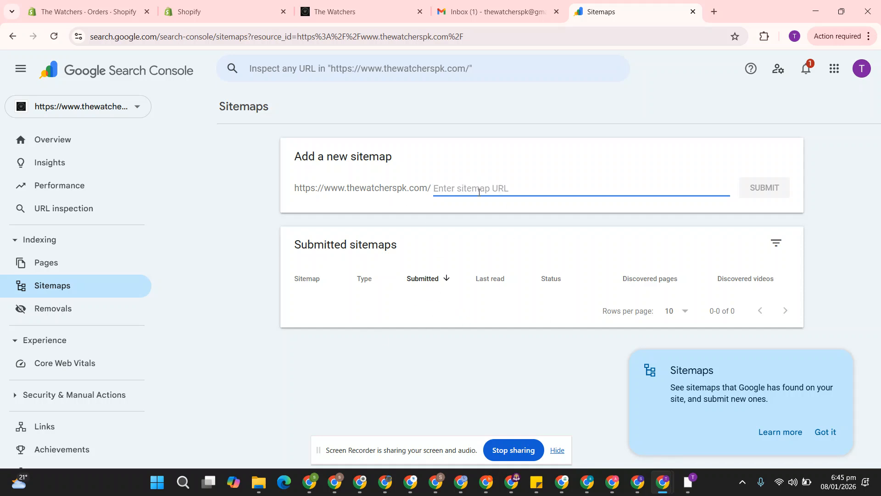
Submit sitemap.xml under Add a new sitemap and dismiss the confirmation.
text(sitemap.xml)
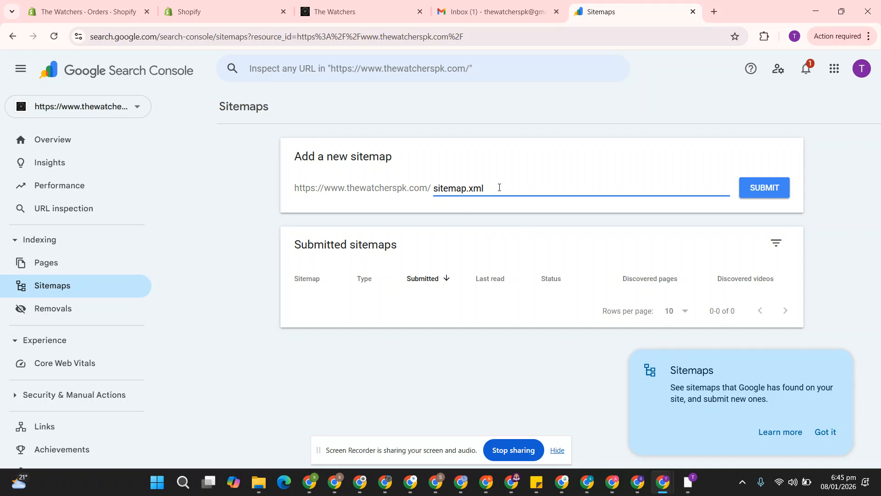
click(771, 192)
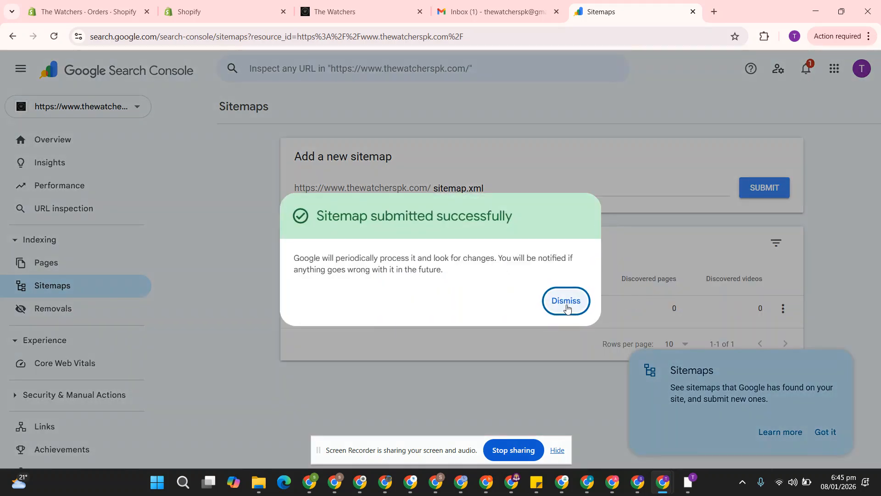
click(570, 304)
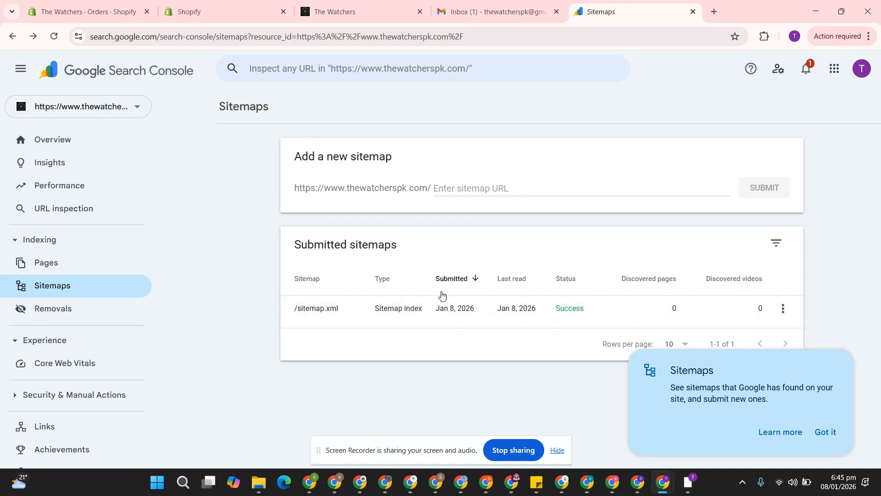
click(416, 7)
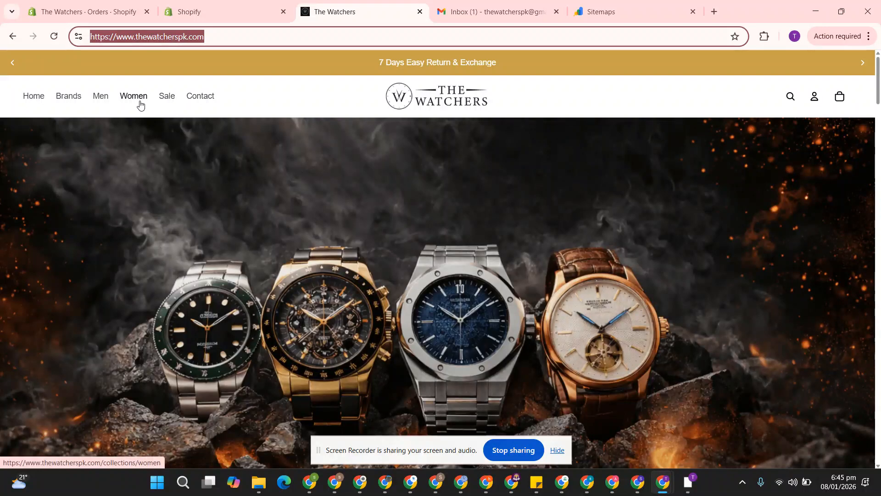
mouse_move(75, 97)
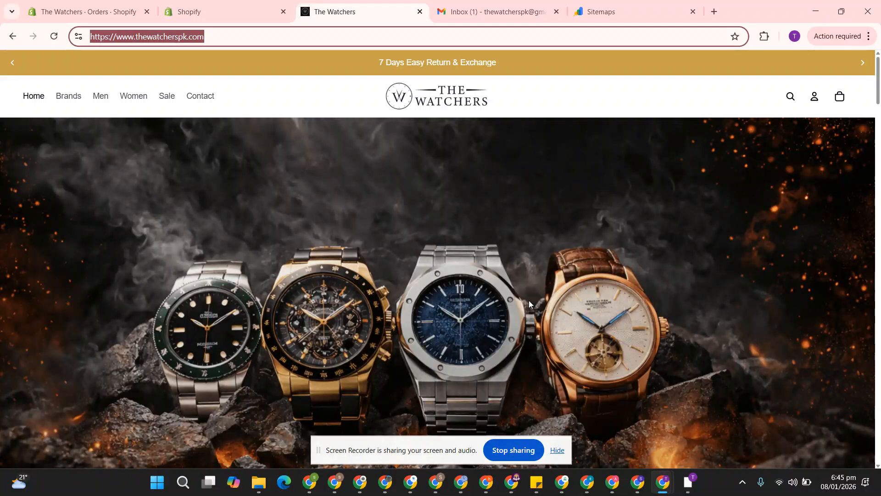
Under Settings > Users and permissions, add the new user's e-mail address with Owner permission.
click(597, 12)
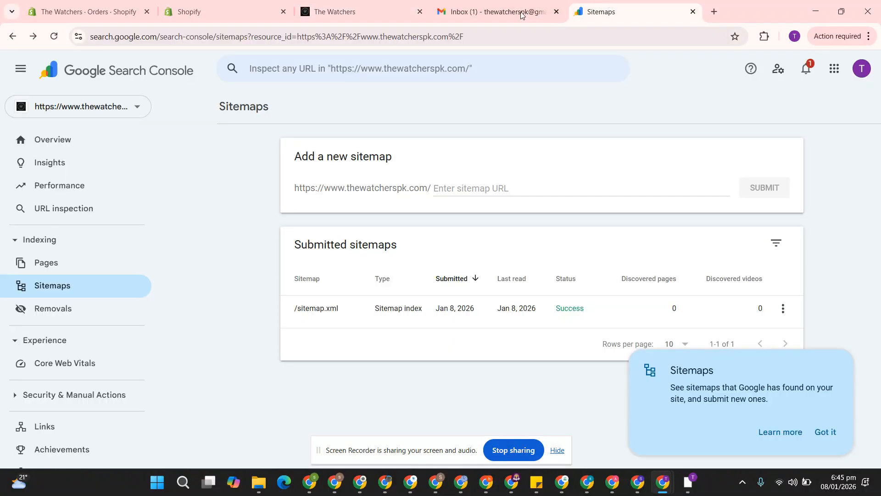
scroll(147, 275, down, 2)
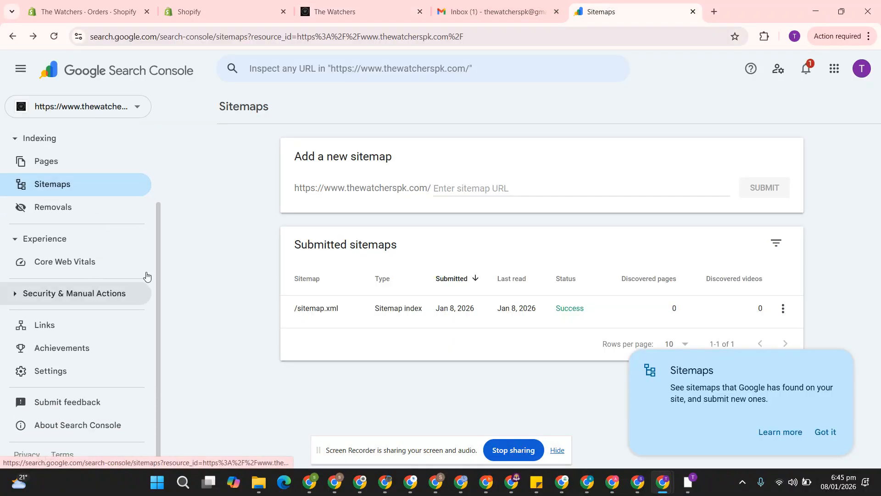
click(85, 378)
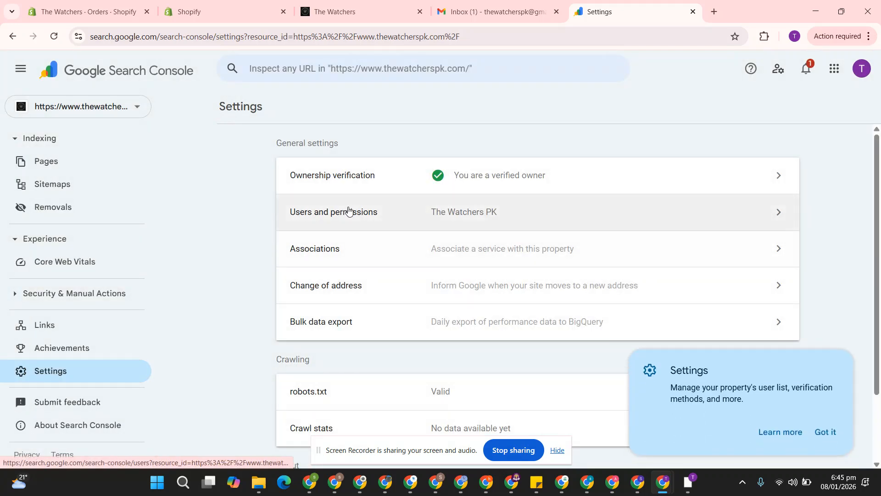
click(374, 222)
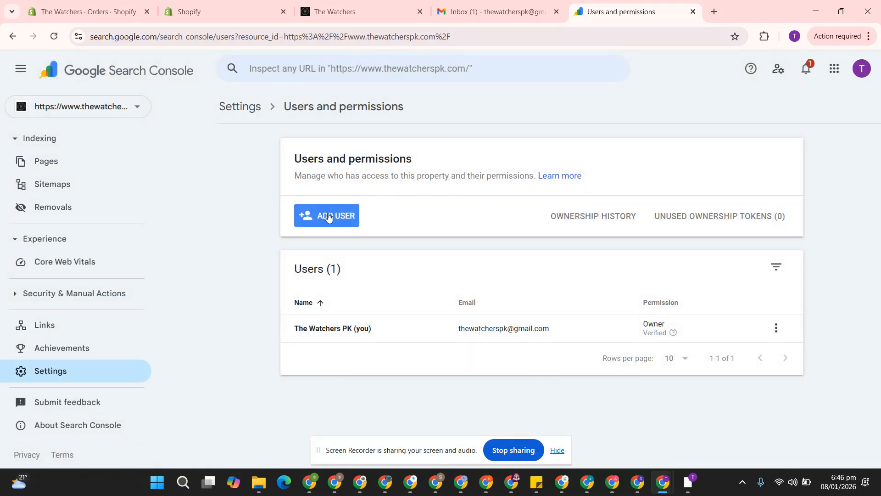
click(328, 216)
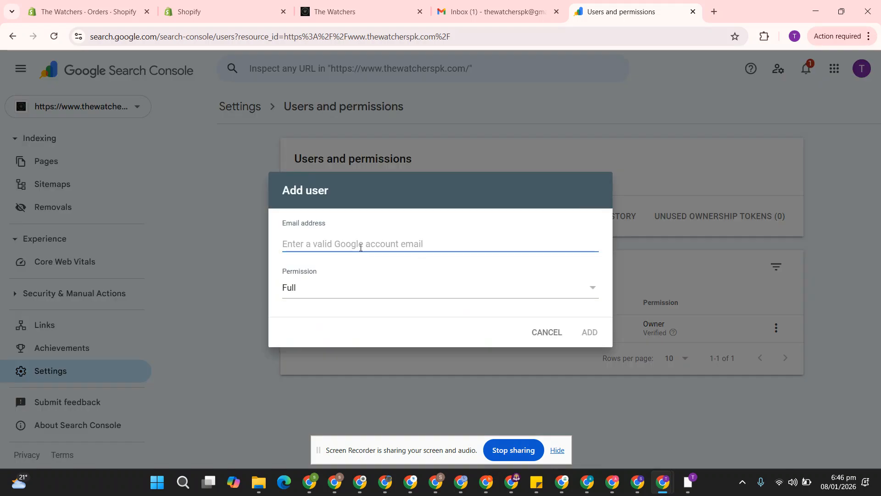
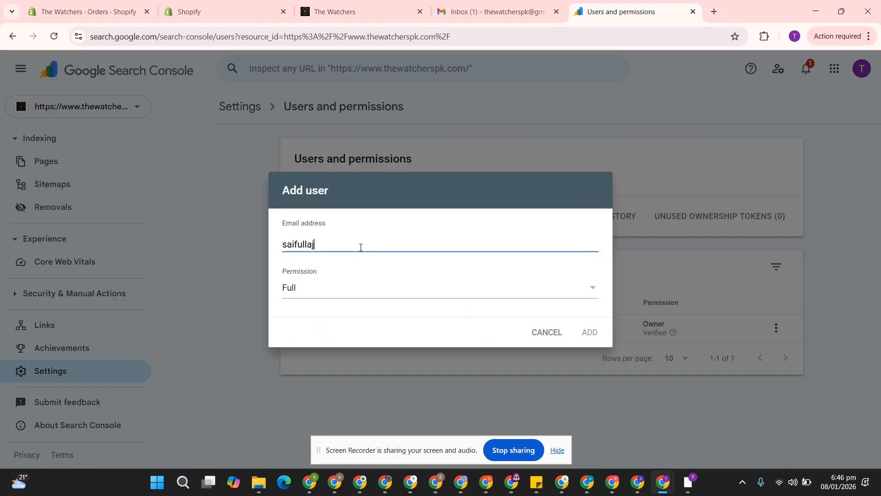
click(335, 289)
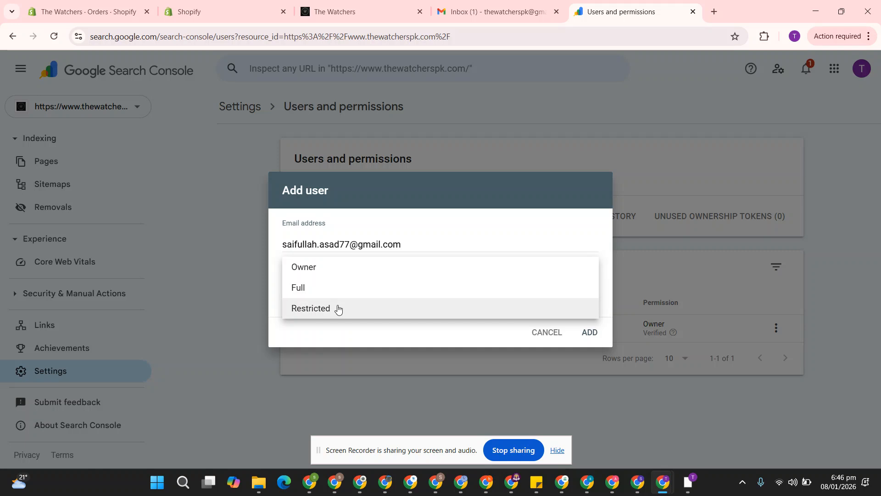
click(301, 270)
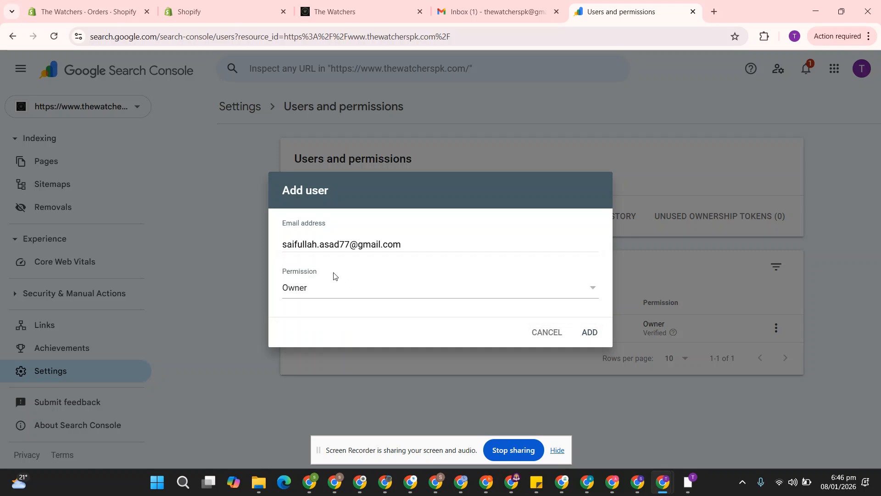
click(589, 333)
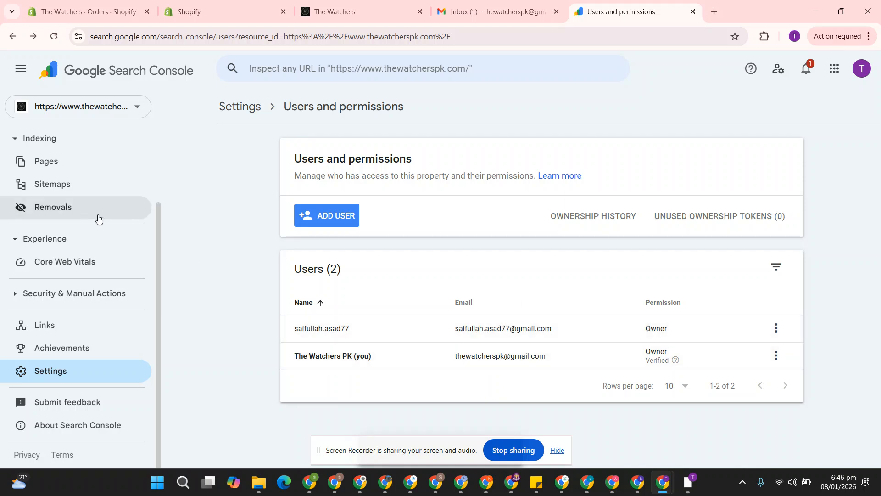
scroll(110, 216, up, 3)
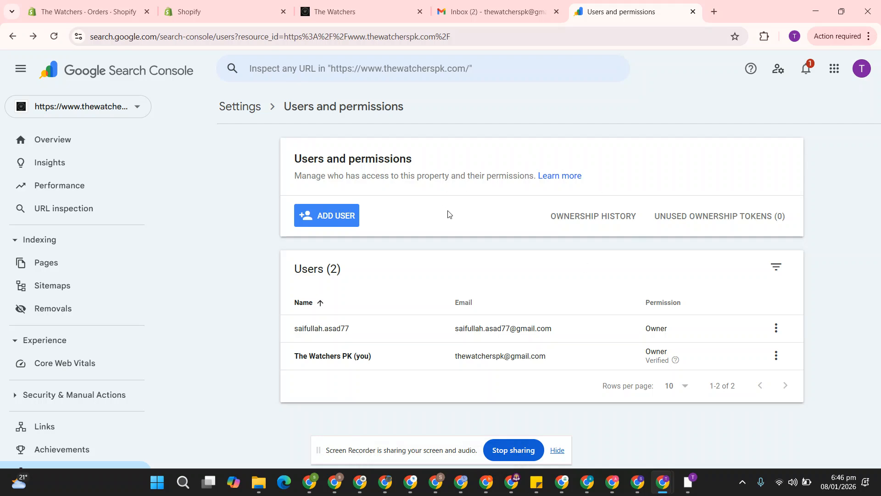
Filter the Performance report to the last 24 hours and review its empty Pages and Queries tables.
click(86, 189)
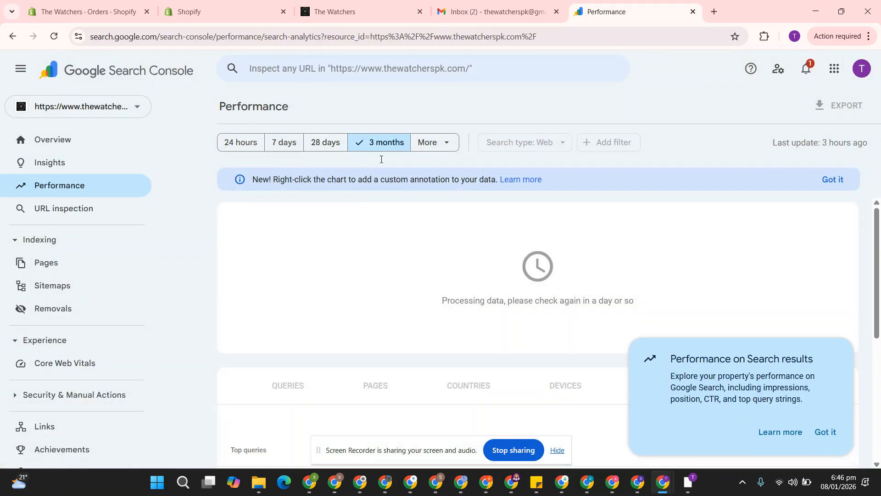
click(241, 142)
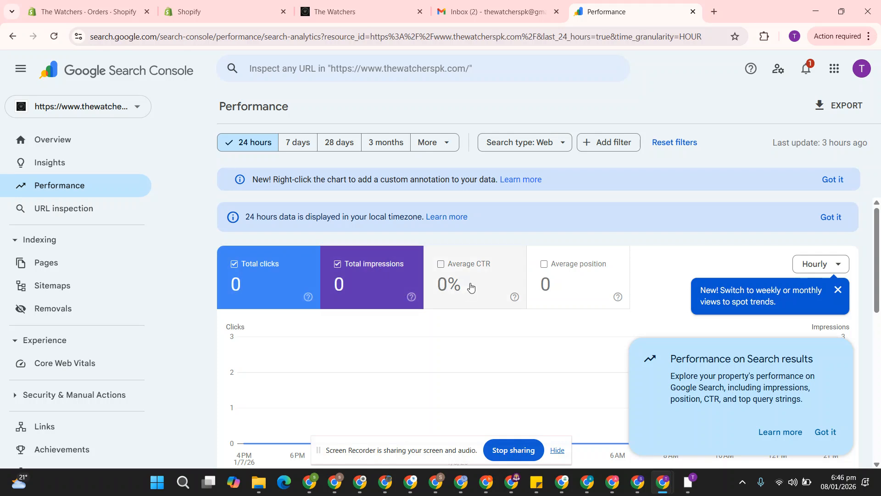
scroll(470, 287, down, 10)
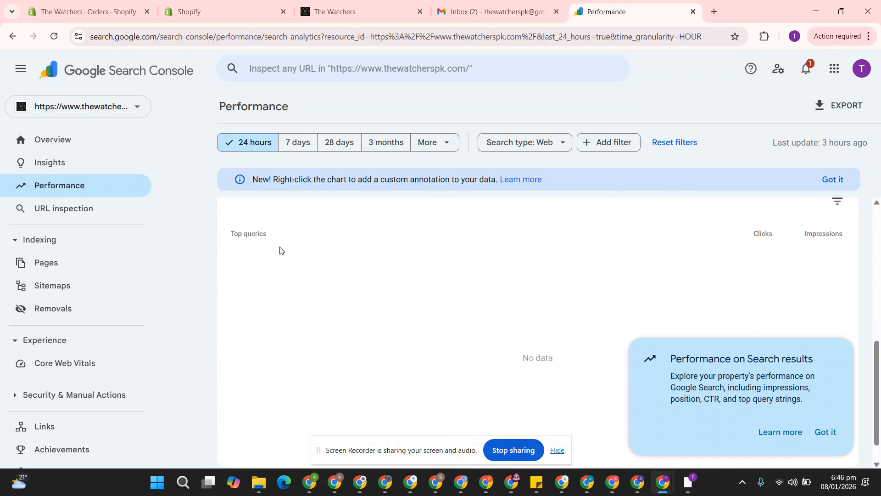
scroll(298, 271, up, 1)
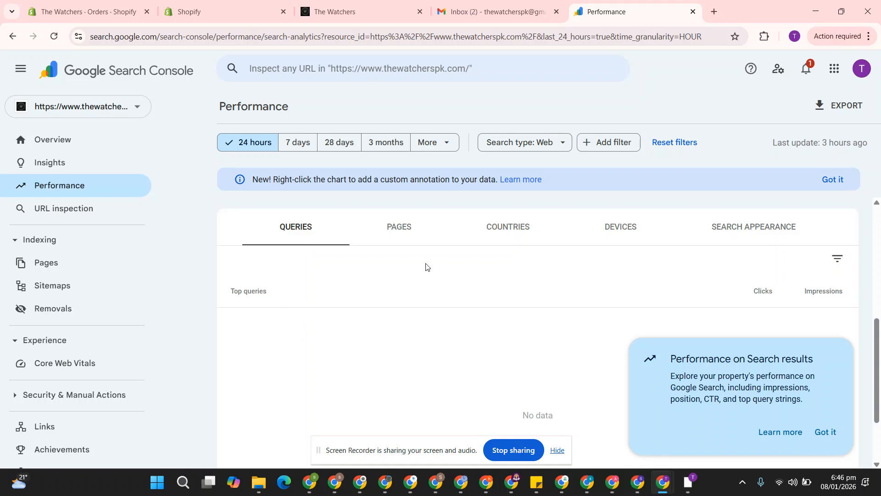
click(415, 229)
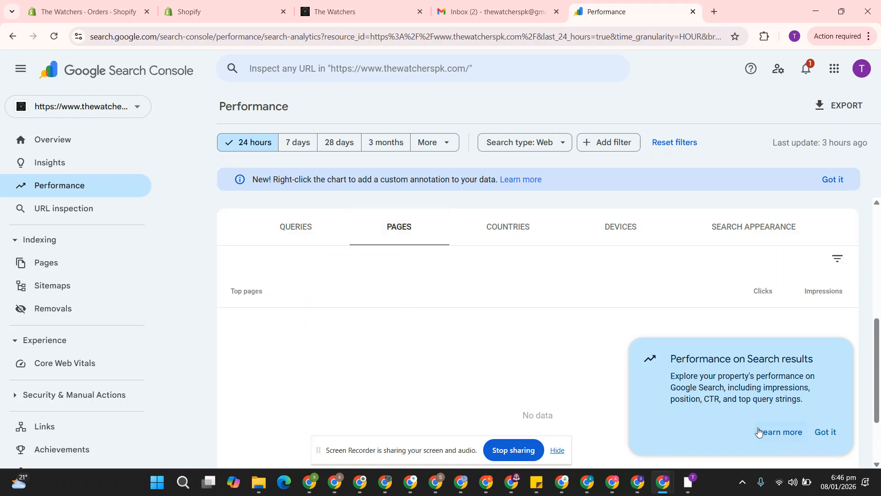
click(821, 431)
click(282, 230)
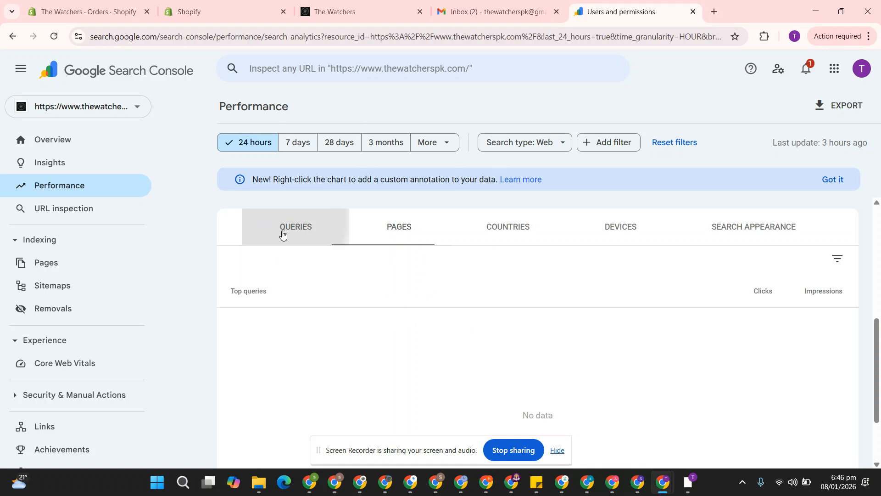